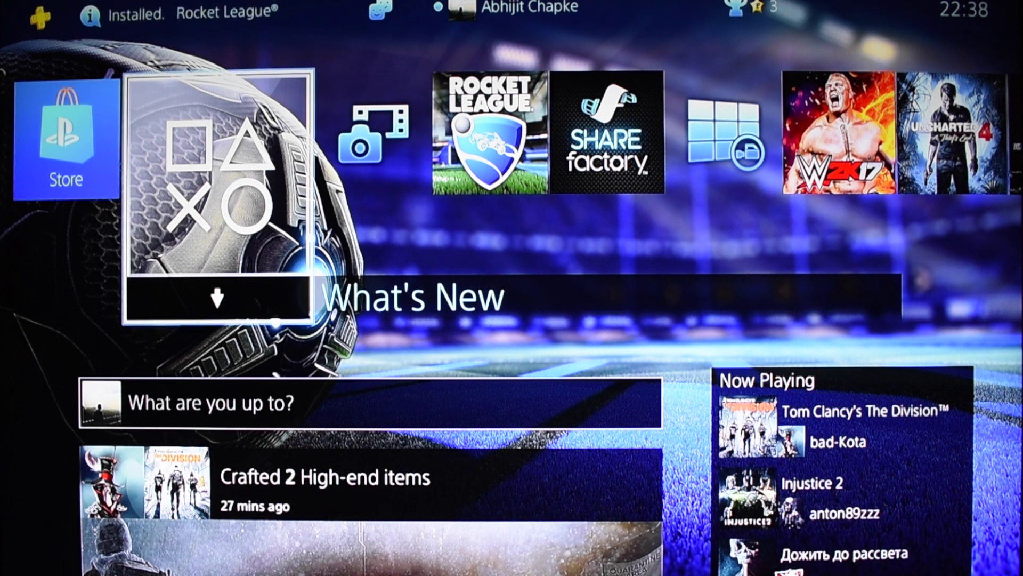
Step: Go from the function area into Settings and open the Themes settings
key("Up")
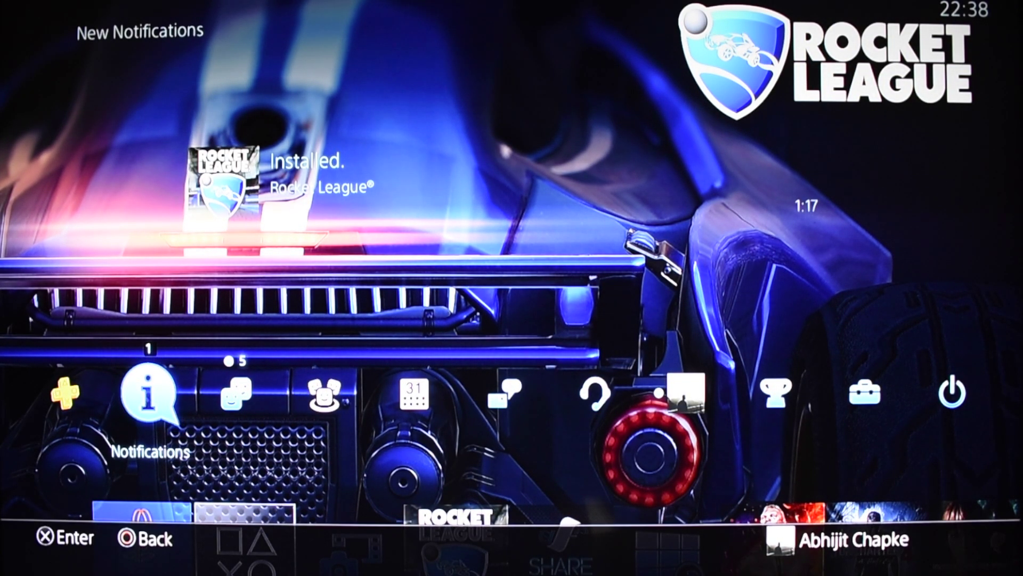
key("Right")
key("Right")
key("Right")
key("Right")
key("Right")
key("Right")
key("Right")
key("Right")
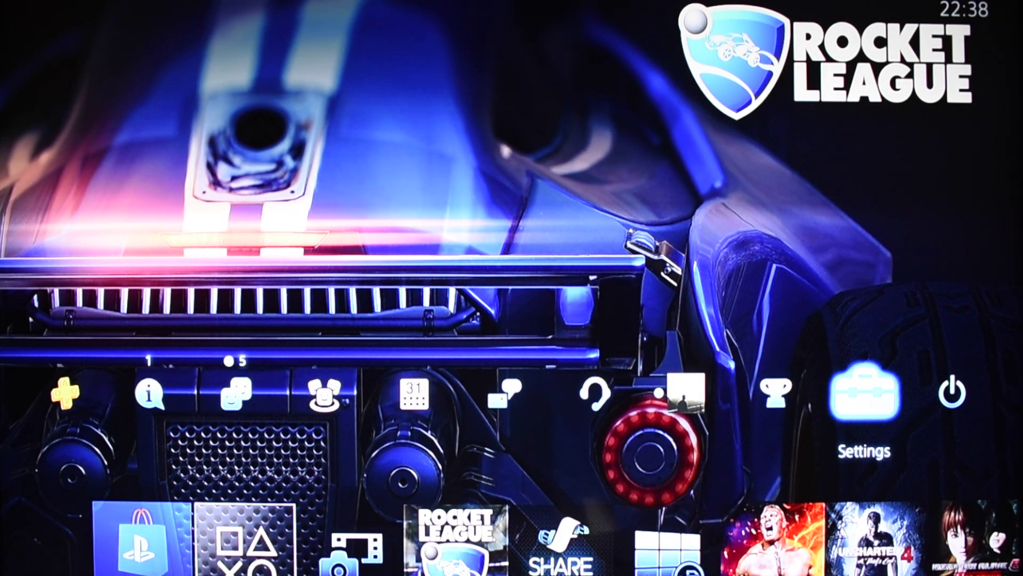
key("Return")
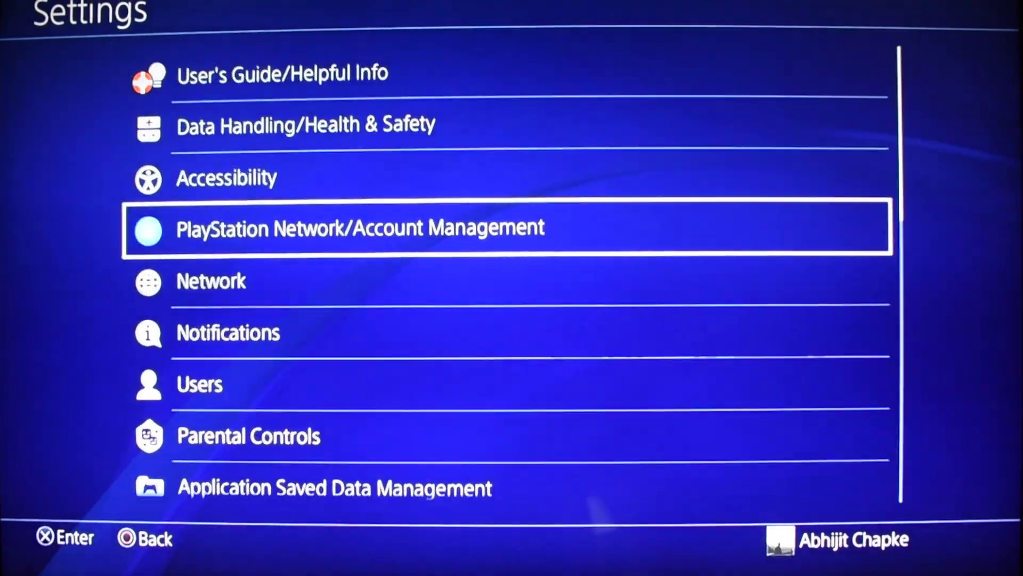
key("Down")
key("Down")
key("Down")
key("Down")
key("Down")
key("Down")
key("Down")
key("Down")
key("Down")
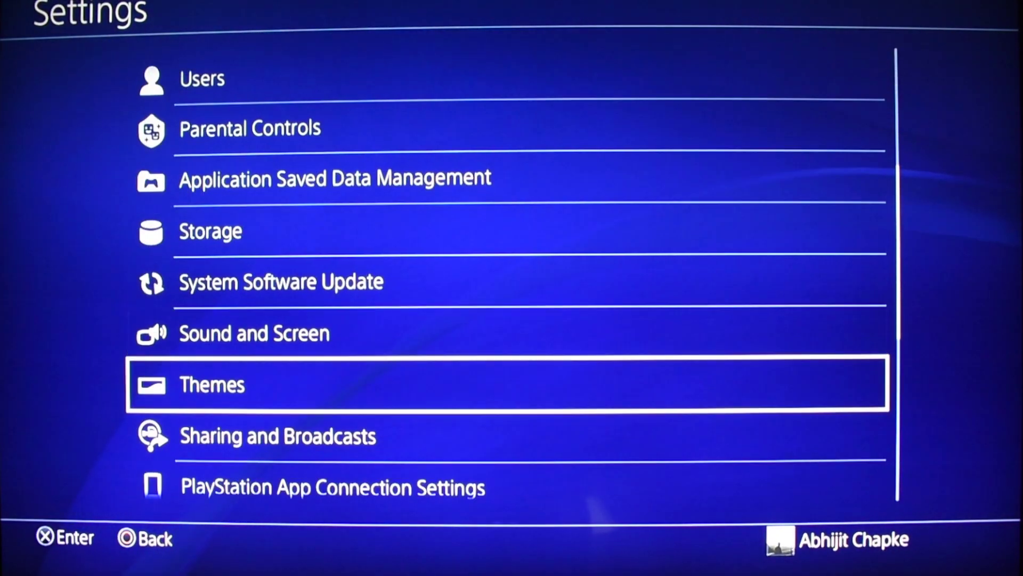
key("Up")
Step: Keep the Text Drop Shadow style at Standard
key("Down")
key("Return")
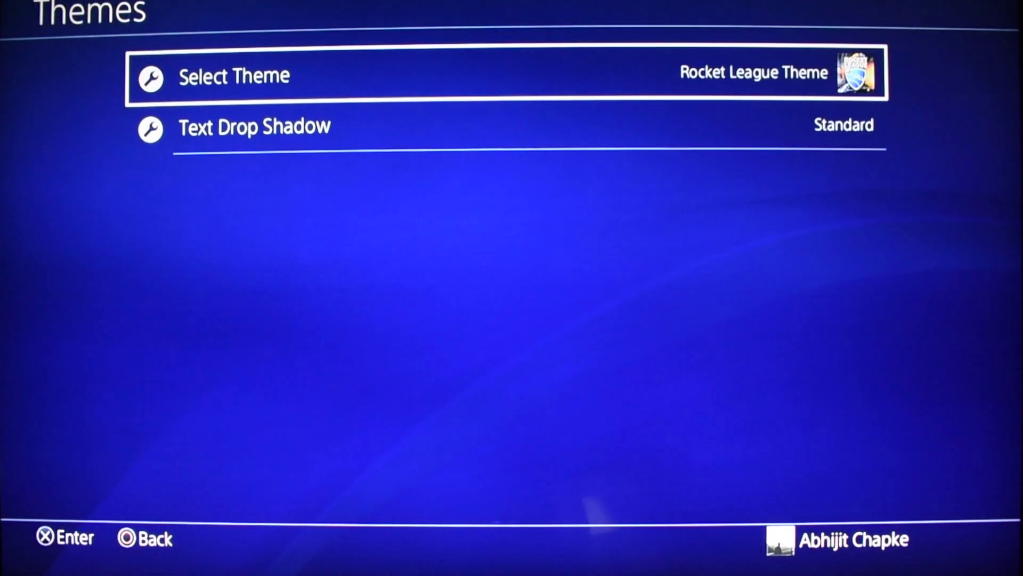
key("Down")
key("Up")
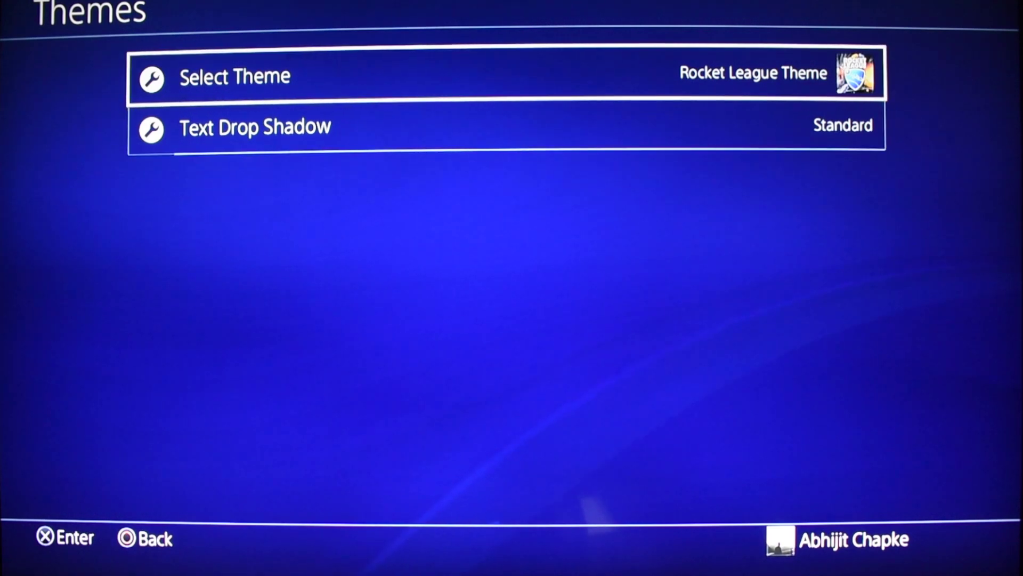
key("Down")
key("Return")
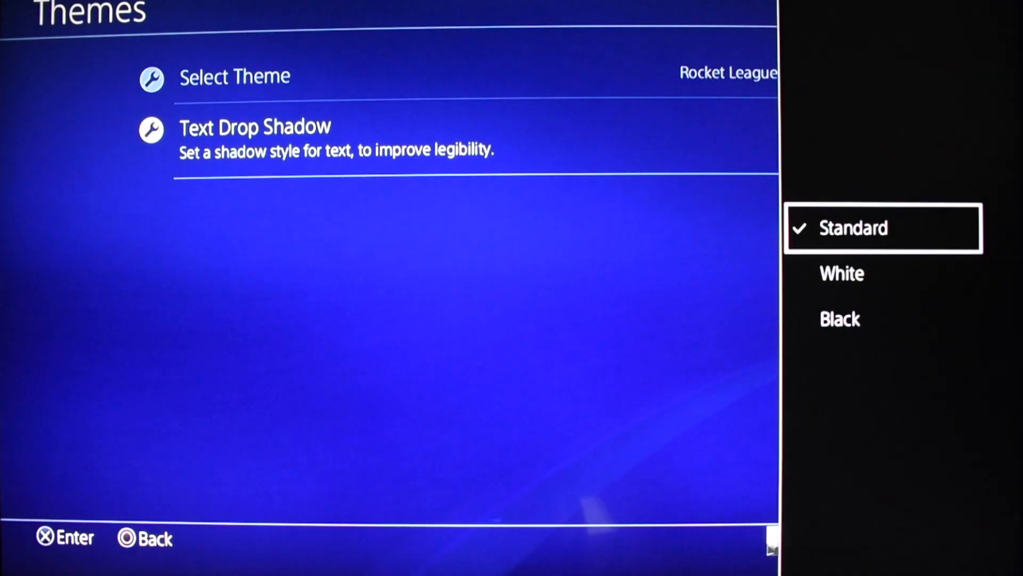
key("Return")
Step: Open the Select Theme gallery of available themes
key("Up")
key("Down")
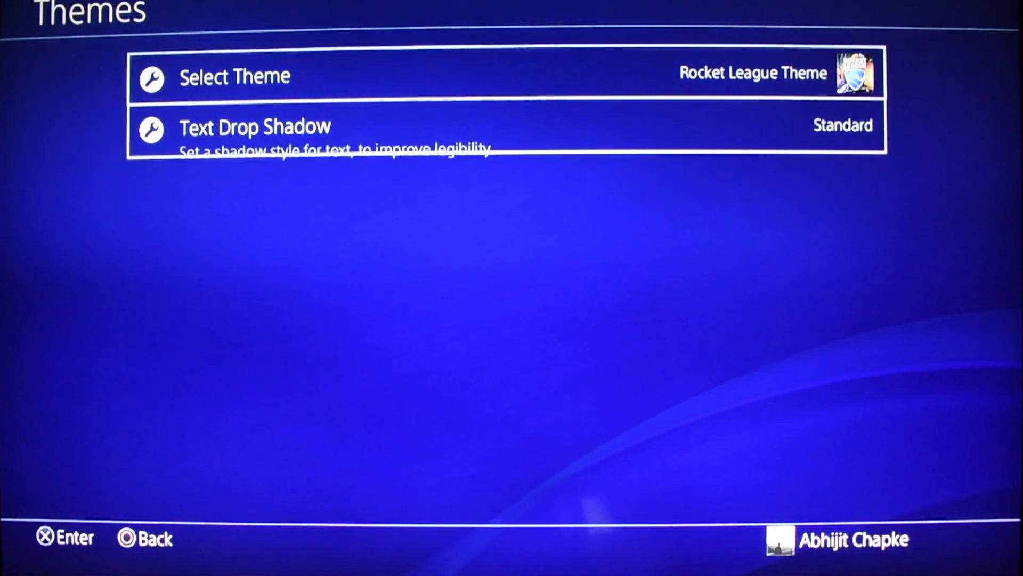
key("Up")
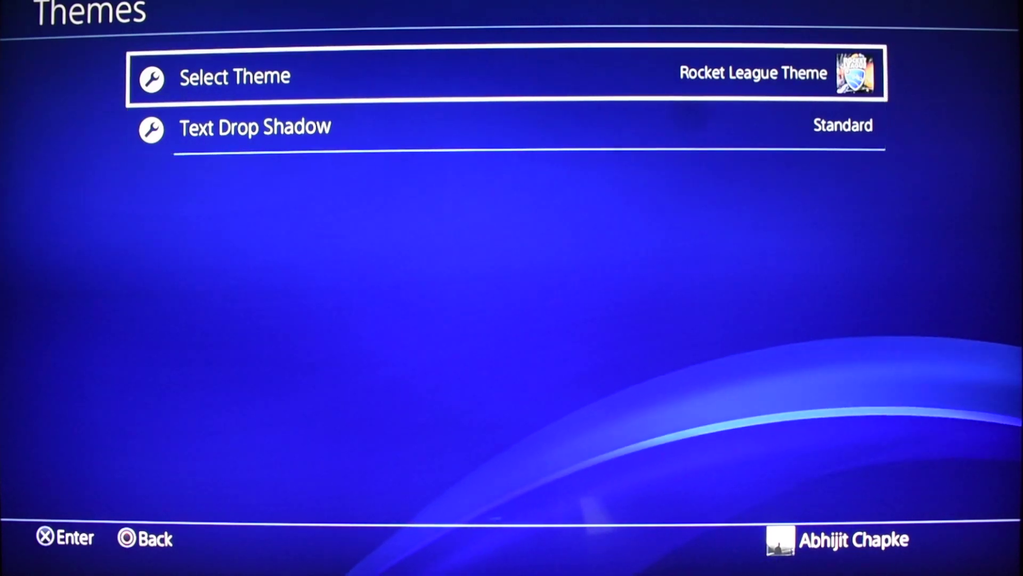
key("Return")
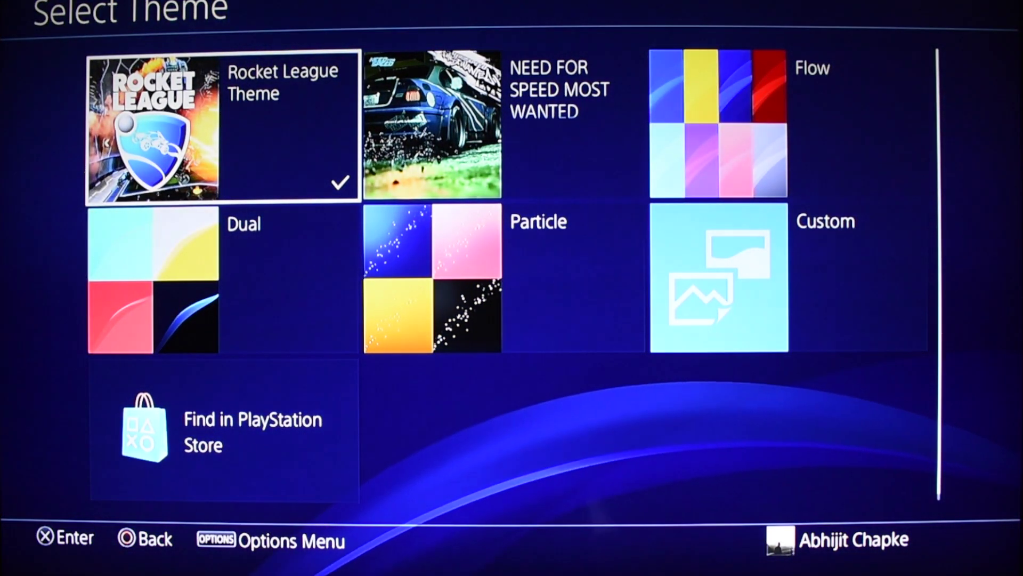
Step: Browse the theme grid: Rocket League, Flow, Custom, Particle, Dual and the store shortcut
key("Right")
key("Right")
key("Down")
key("Left")
key("Left")
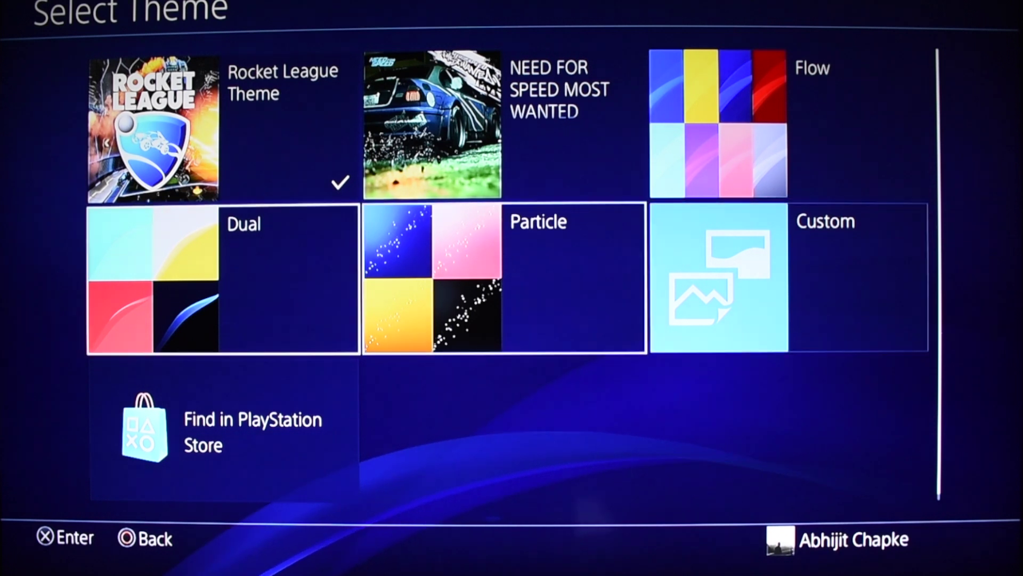
key("Down")
key("Up")
key("Up")
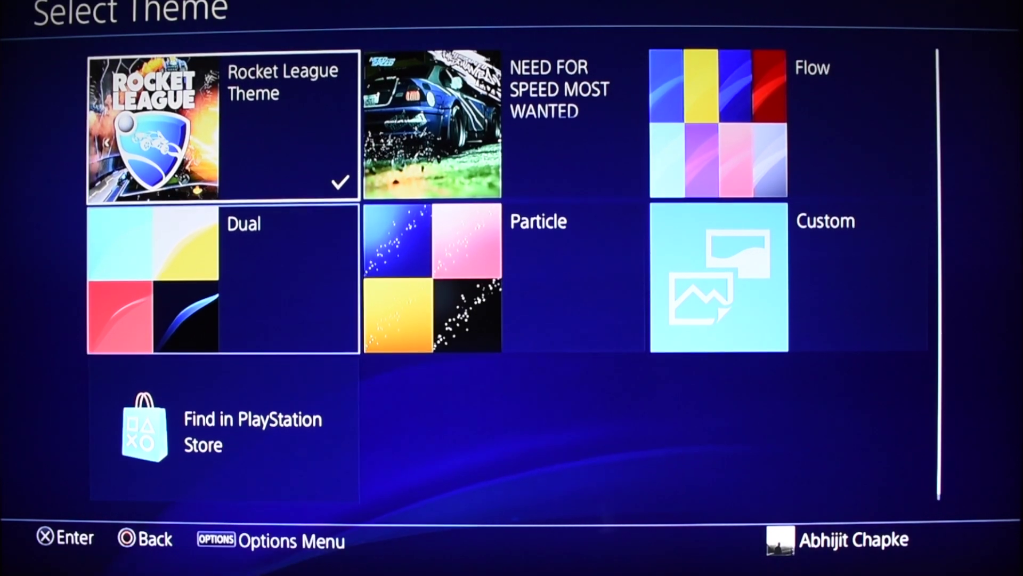
key("Right")
key("Right")
key("Down")
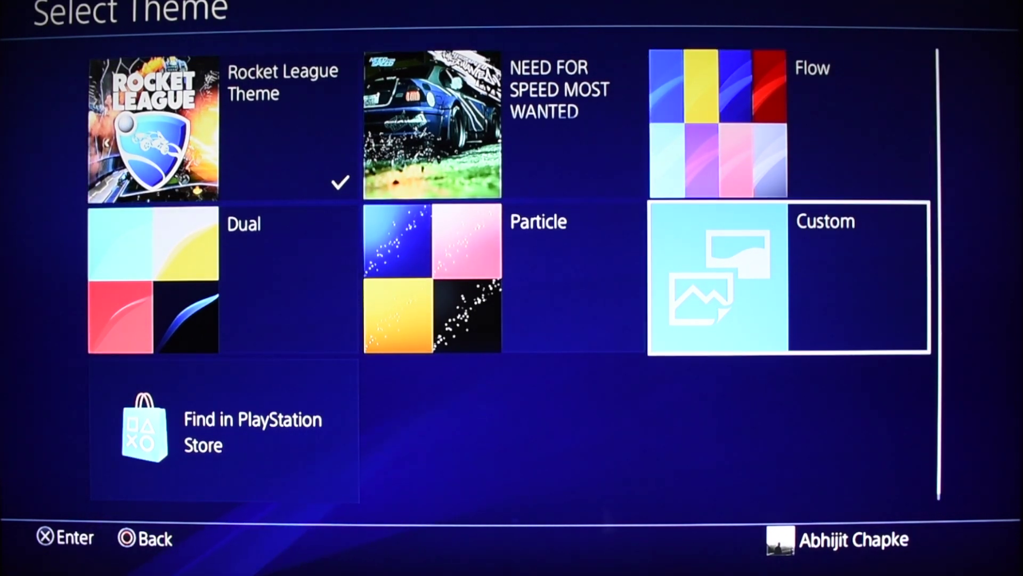
key("Up")
Step: Preview the Flow theme in yellow and dark blue, then leave without applying it
key("Return")
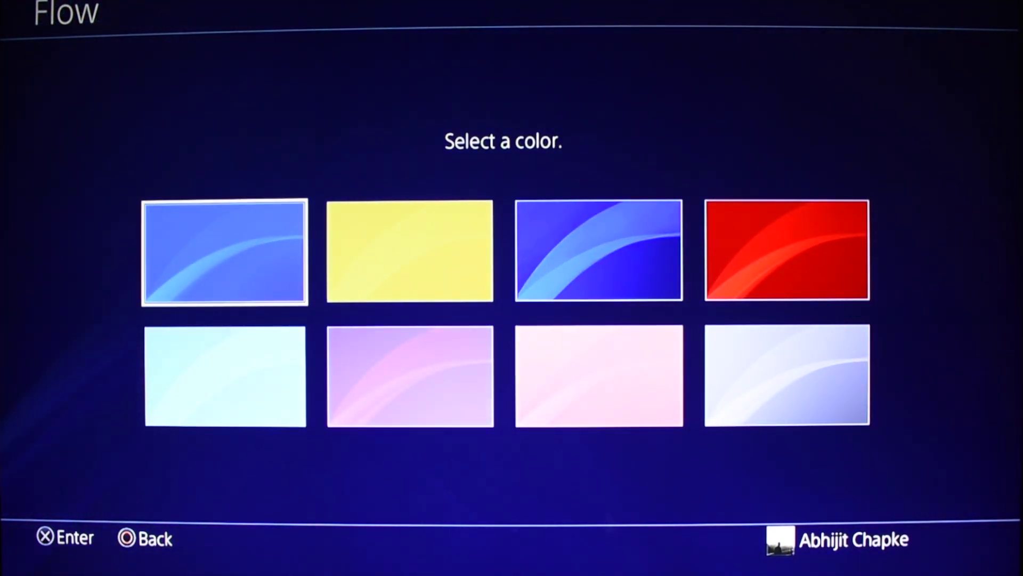
key("Right")
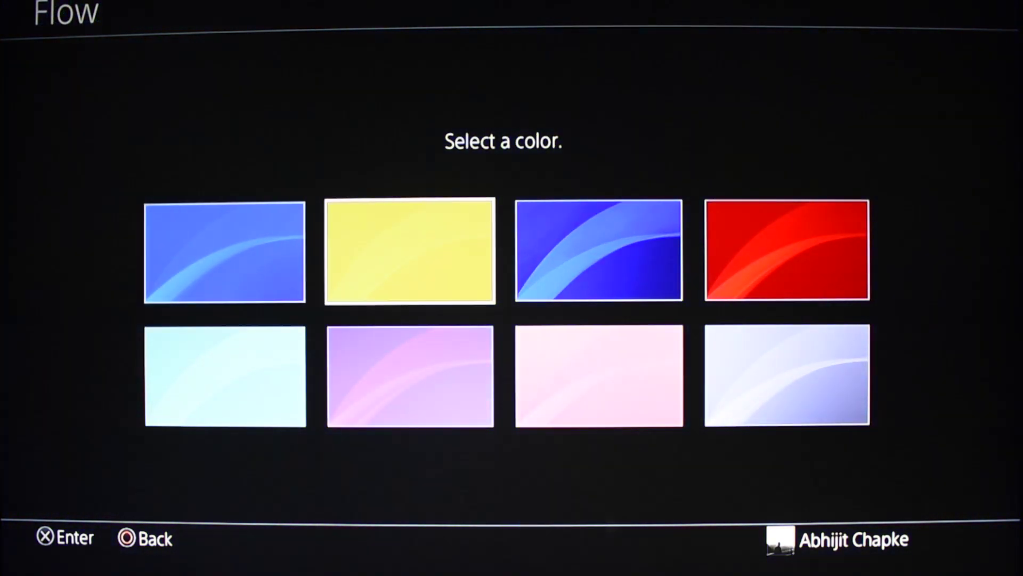
key("Right")
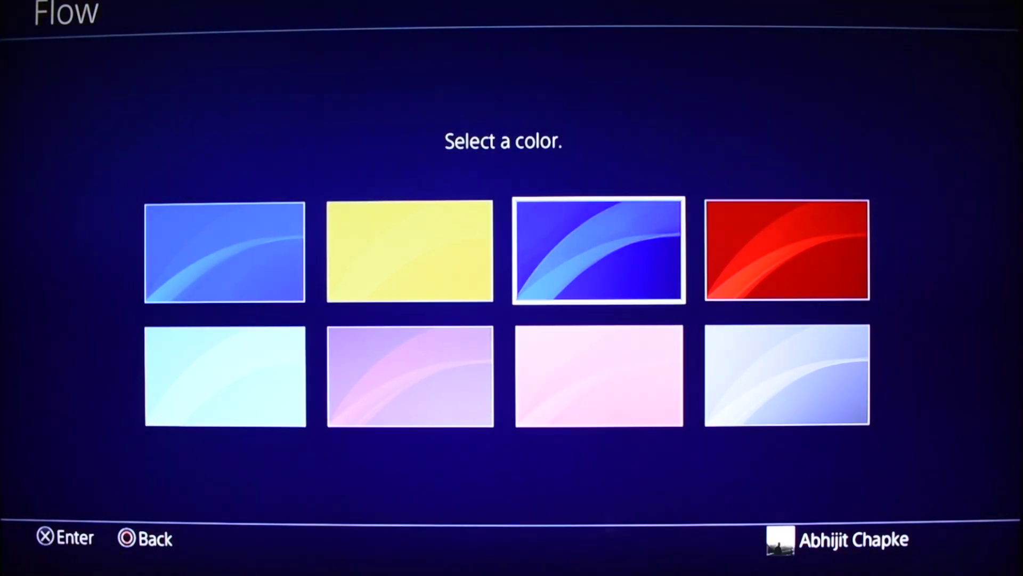
key("Escape")
key("Down")
key("Left")
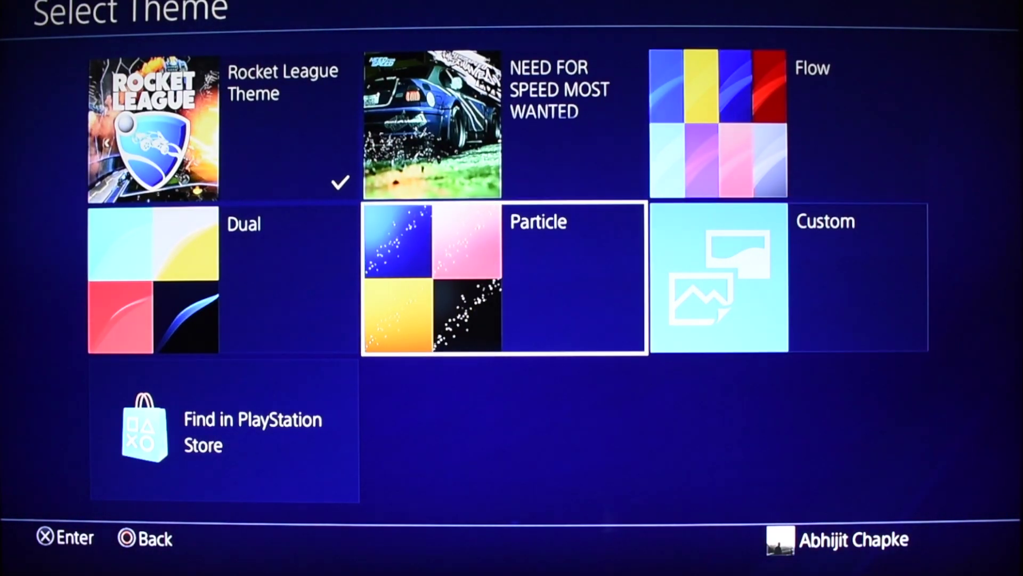
key("Return")
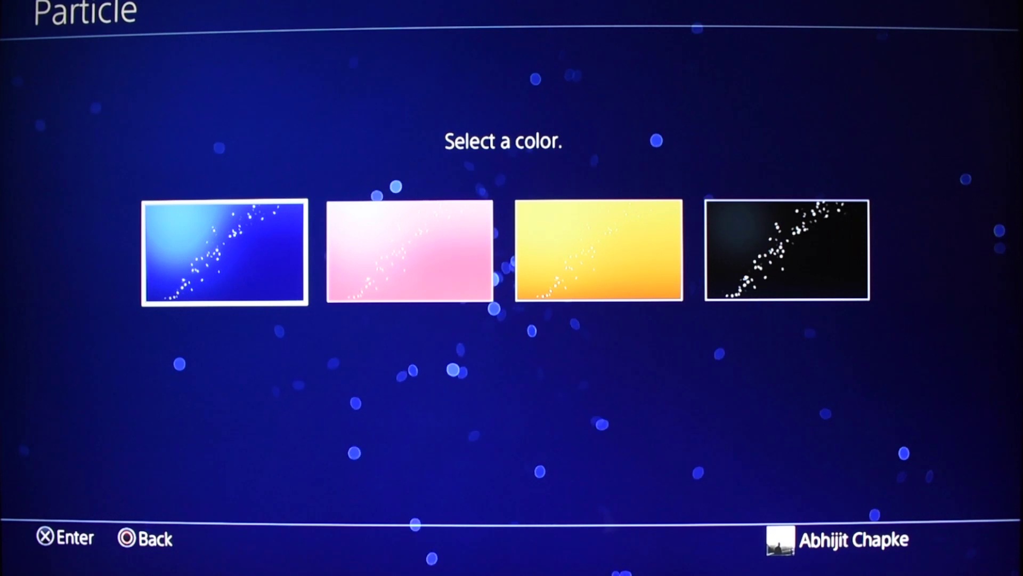
key("Right")
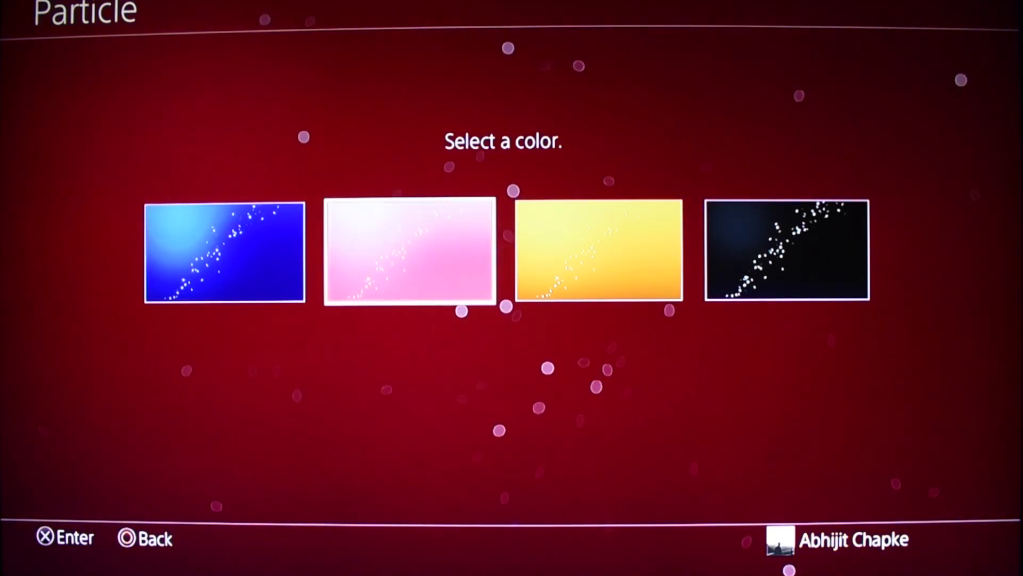
key("Right")
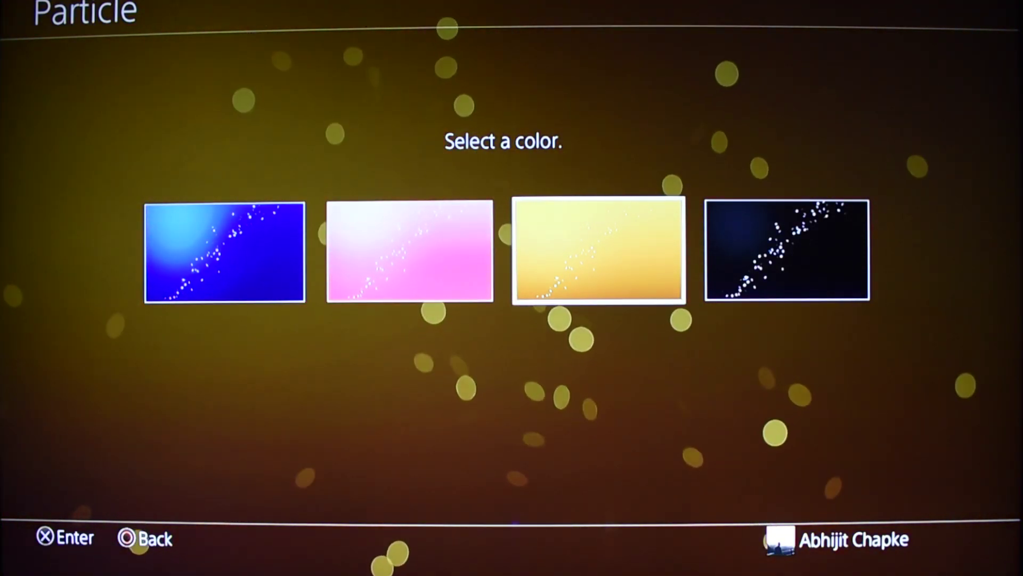
key("Right")
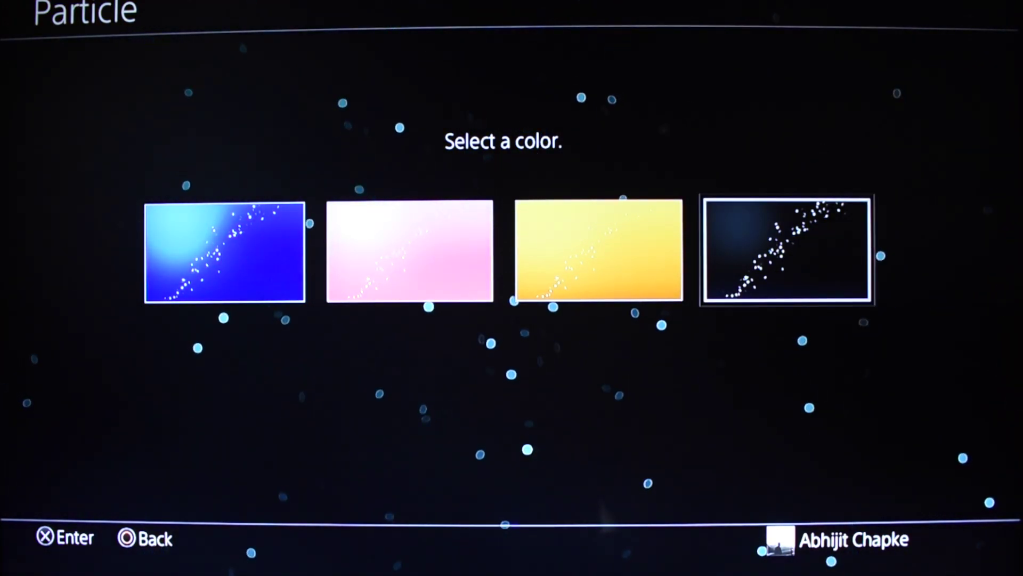
key("Escape")
key("Left")
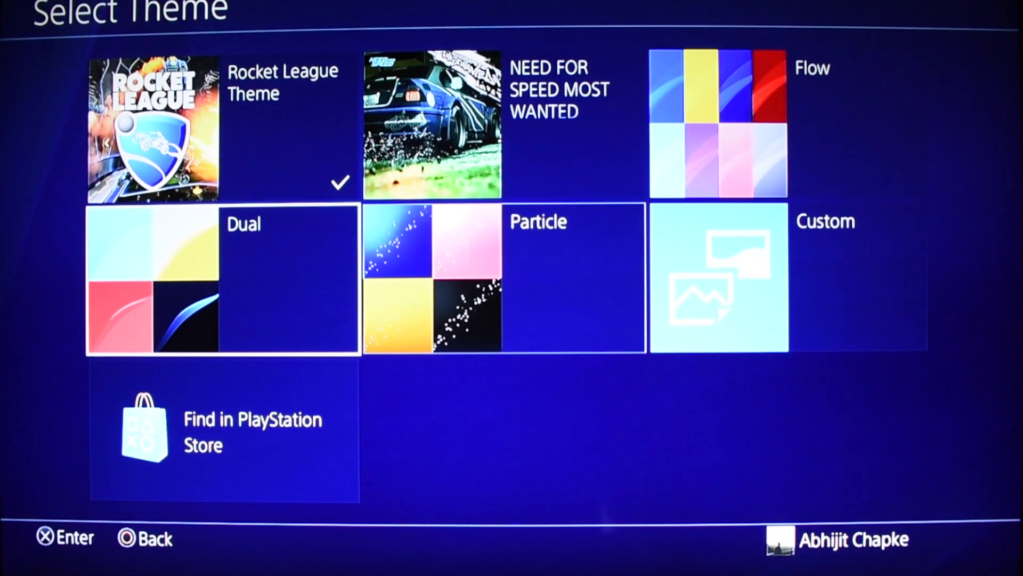
key("Up")
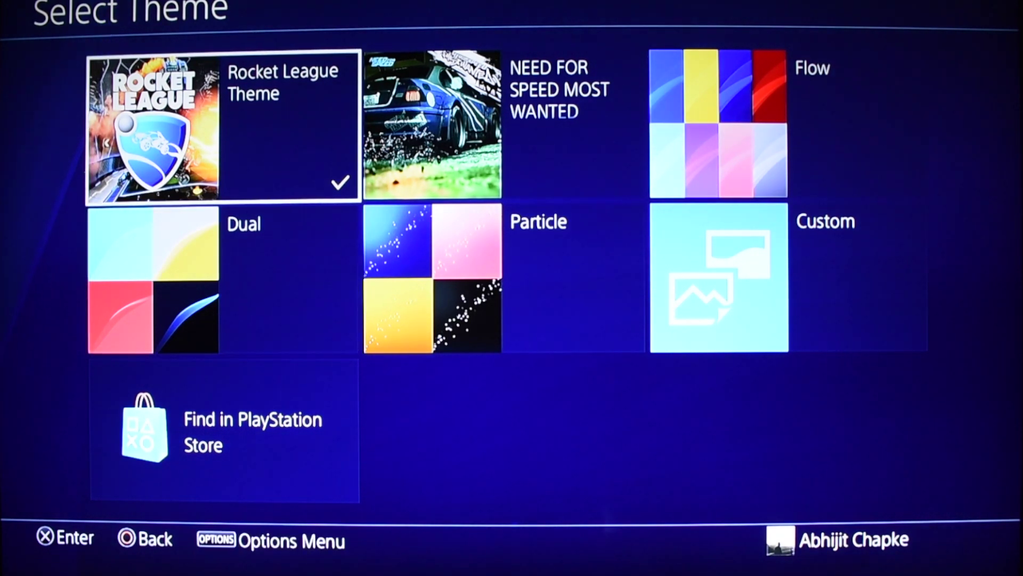
Step: Open the PlayStation Store's theme listings from the gallery
key("Down")
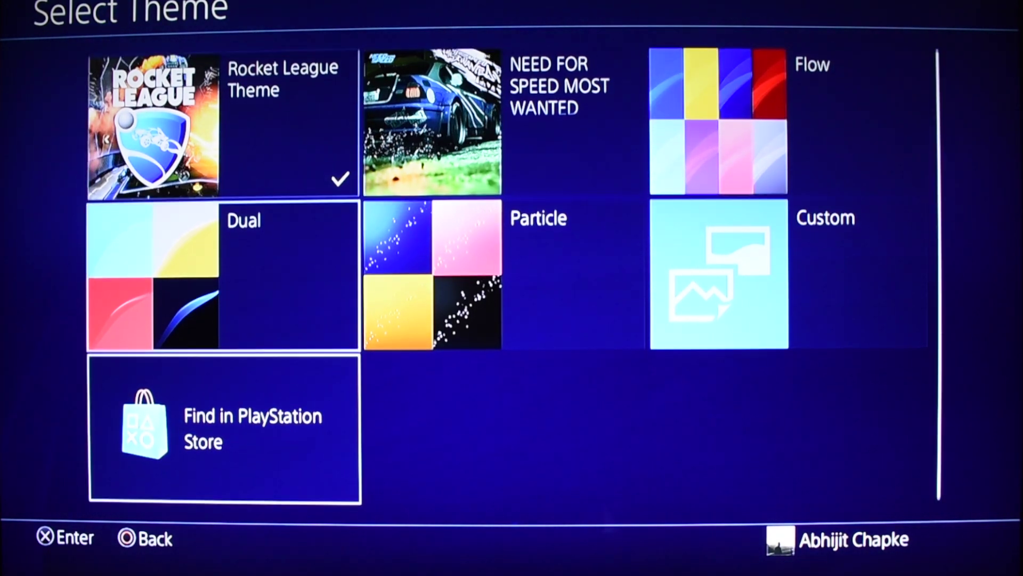
key("Down")
key("Return")
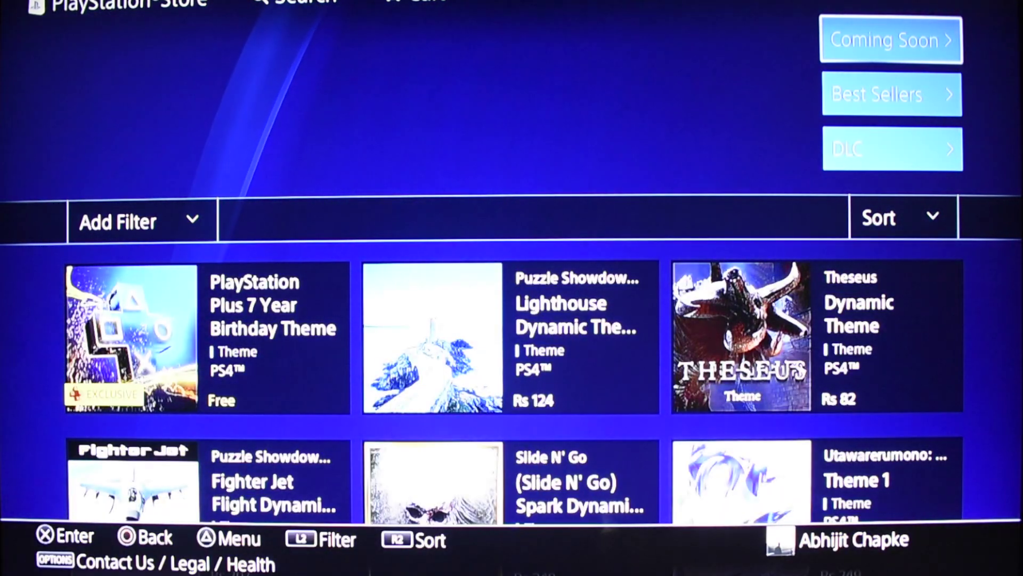
Step: Scroll through the store's theme listings, then return to Select Theme
key("Down")
key("Down")
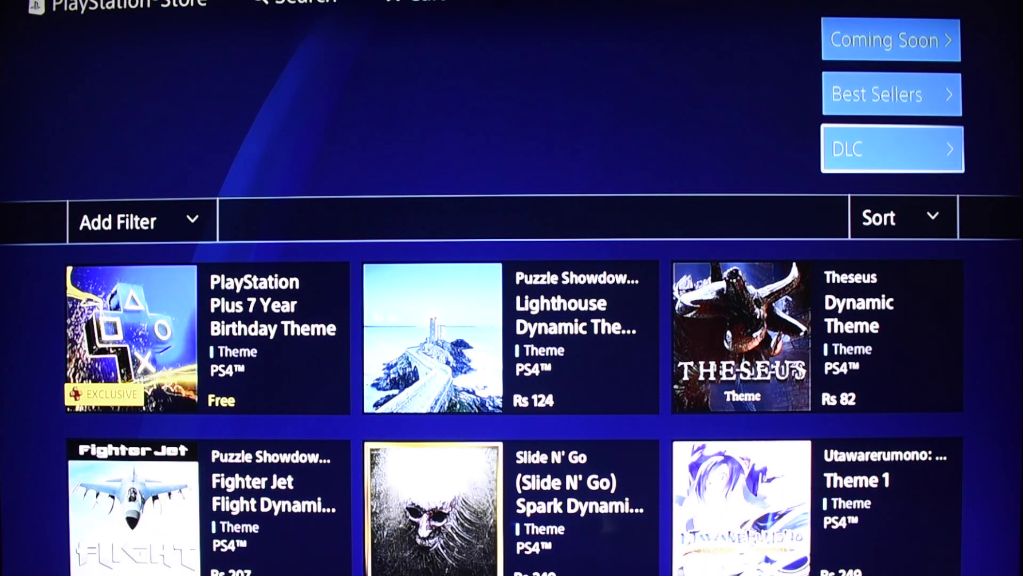
key("Down")
key("Down")
key("Down")
key("Down")
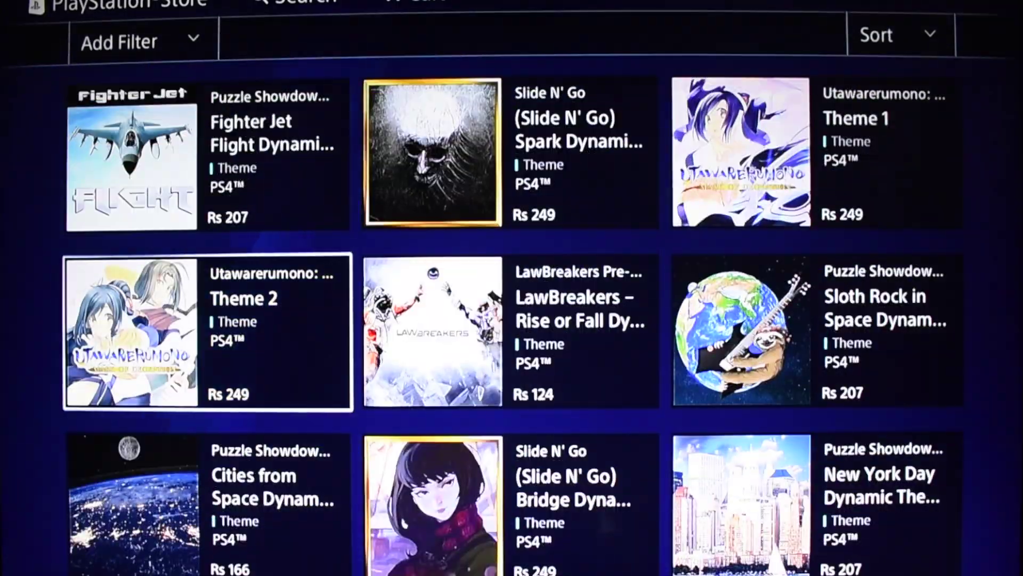
key("Down")
key("Down")
key("Down")
key("Up")
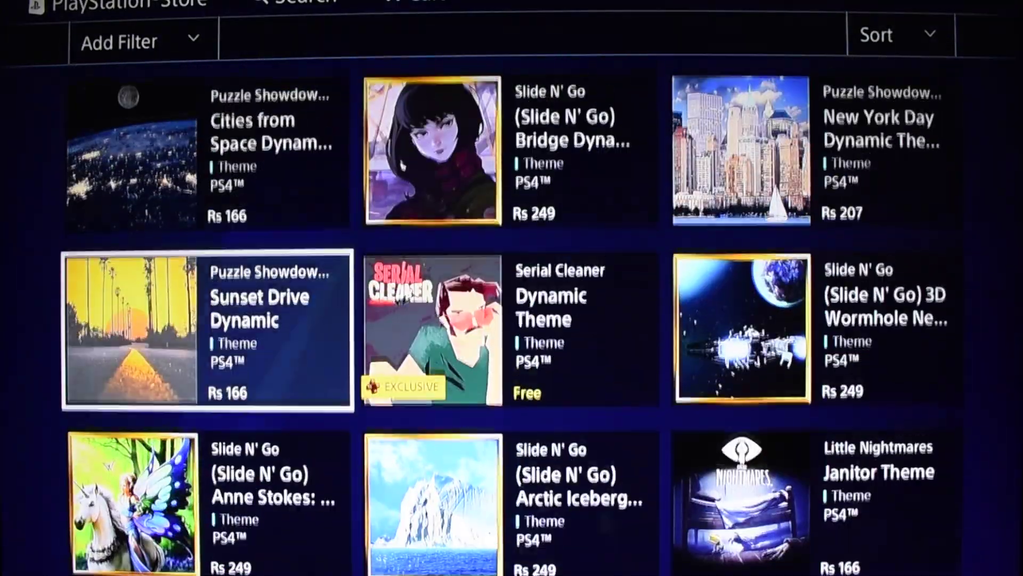
key("Down")
key("Down")
key("Down")
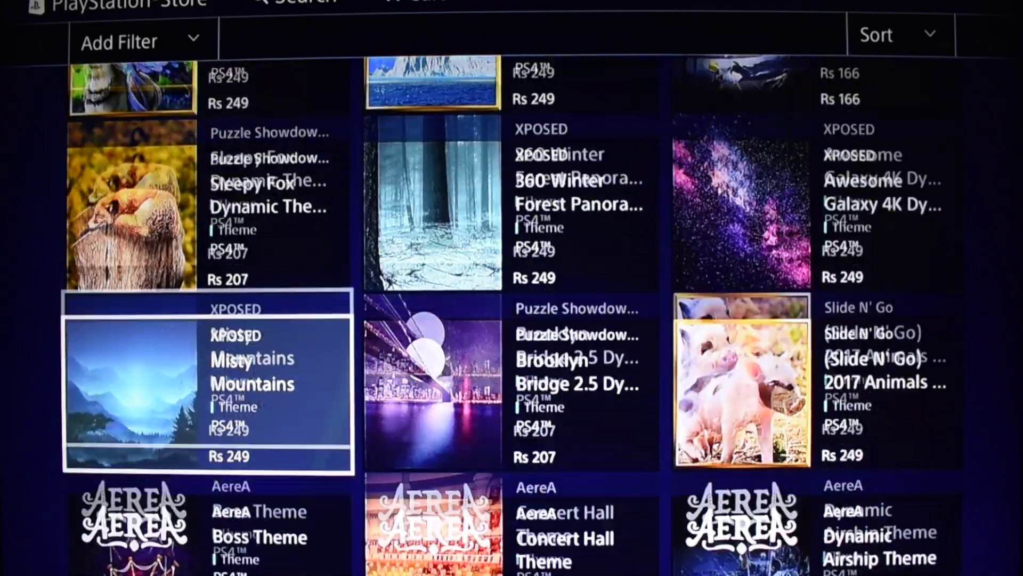
key("Down")
key("Down")
key("Down")
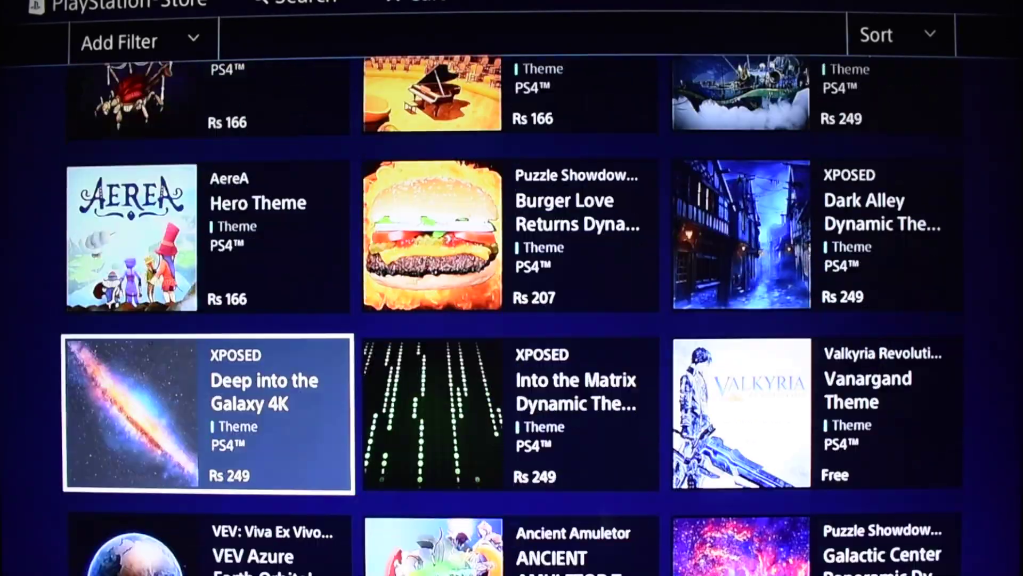
key("Escape")
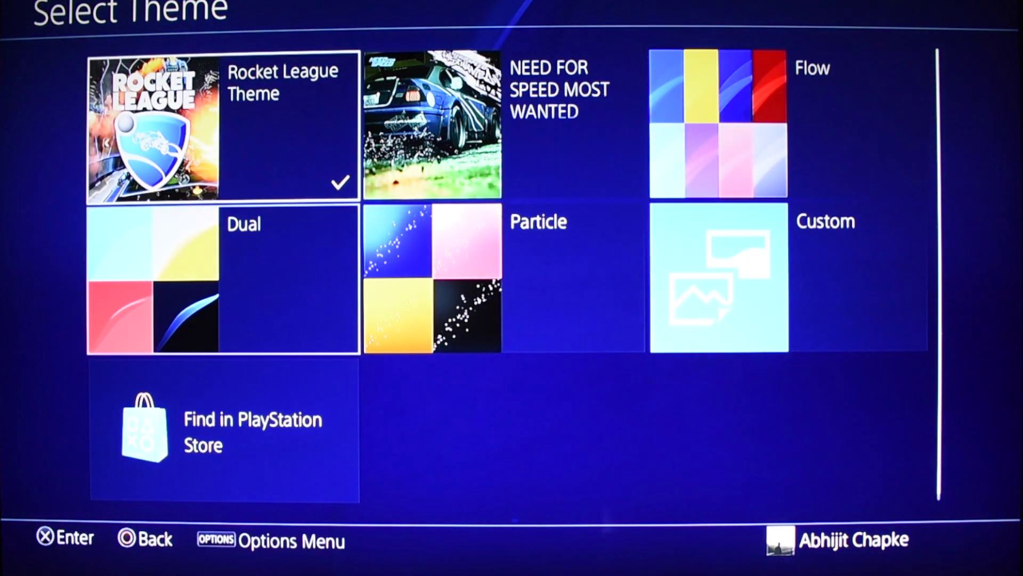
Step: Re-apply the Rocket League Theme and back out to the main Settings list
key("Return")
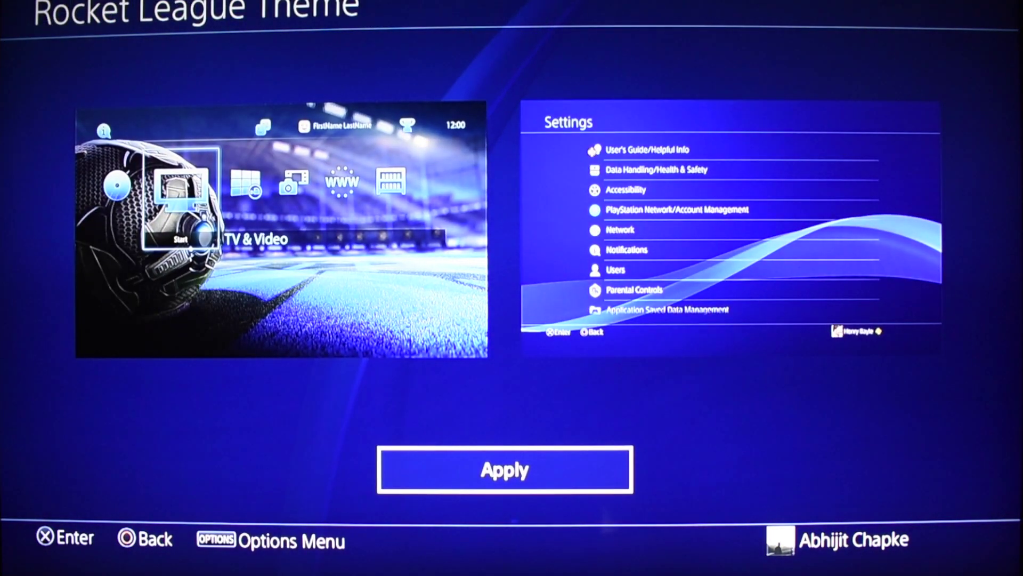
key("Return")
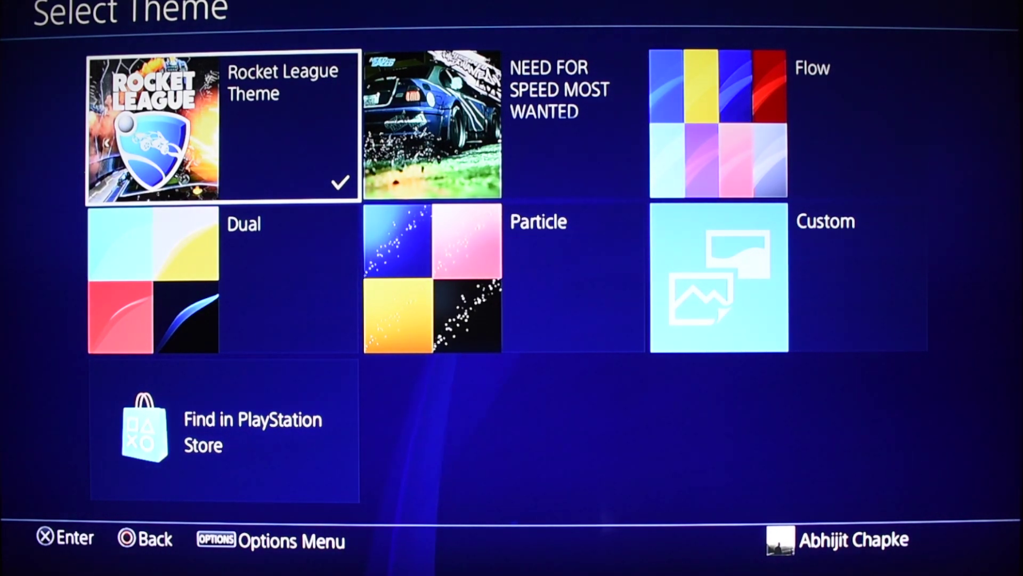
key("Escape")
key("Escape")
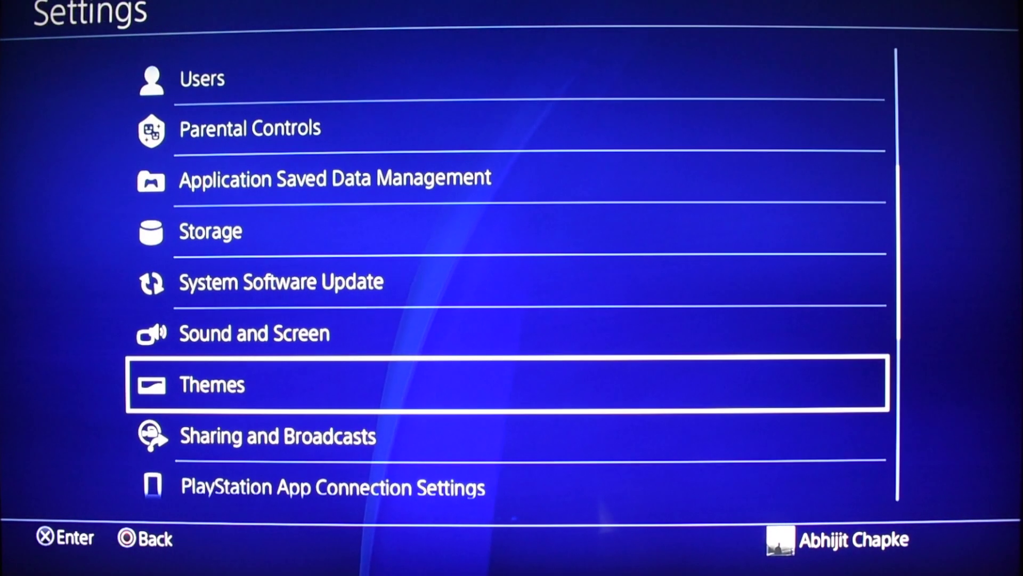
key("Escape")
Step: Exit Settings to the Rocket League home screen and move along the content row toward Capture Gallery
key("Down")
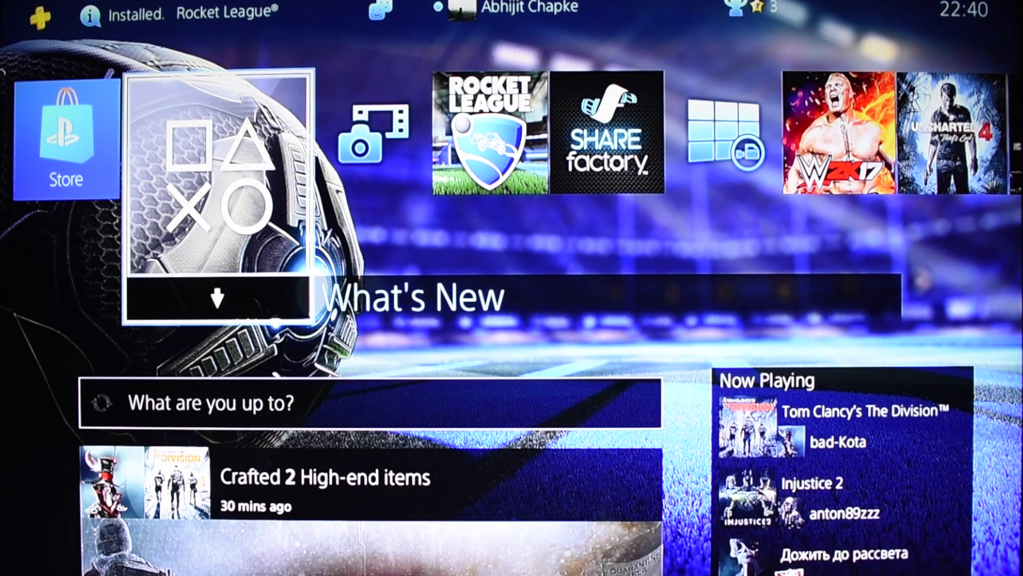
key("Right")
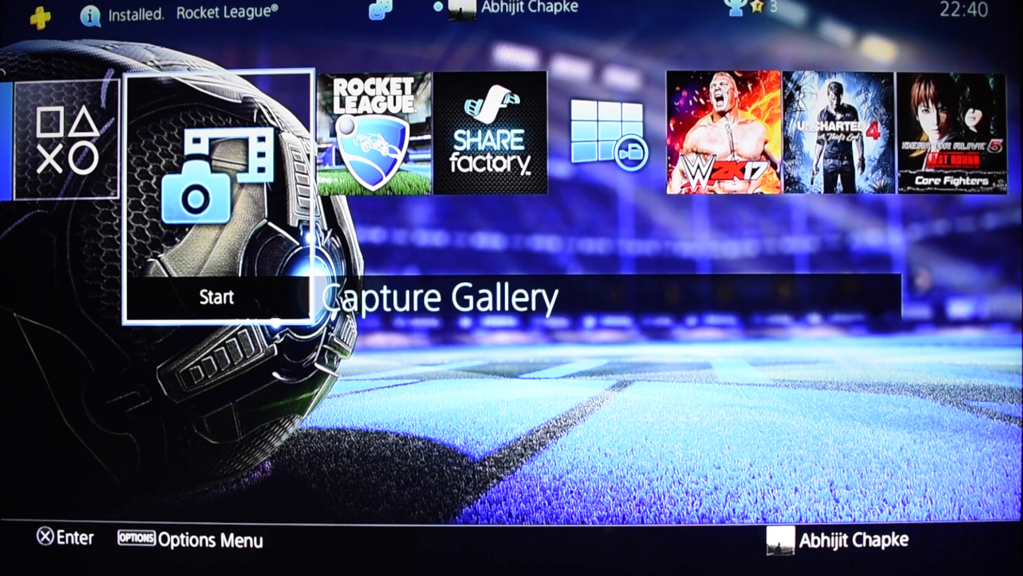
Step: In Capture Gallery's WWE 2K17 folder, select the ladder-match screenshot and open its options toward Set as Background
key("Return")
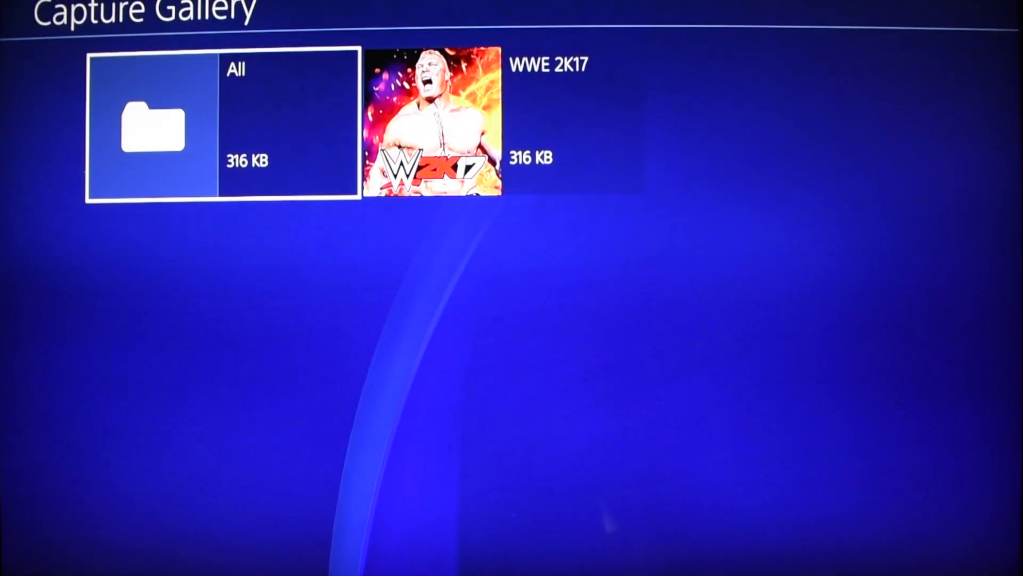
key("Right")
key("Return")
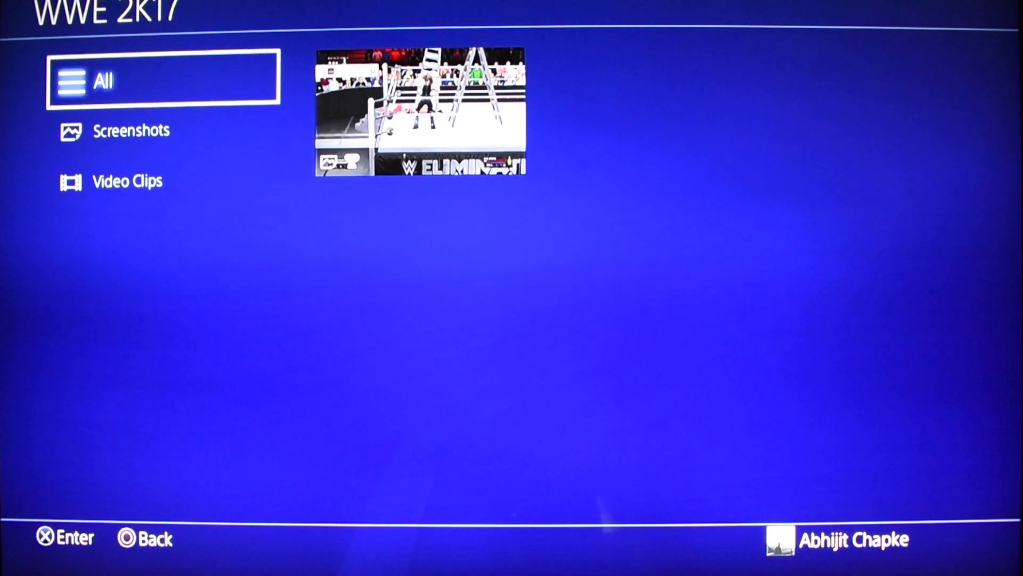
key("Right")
key("Return")
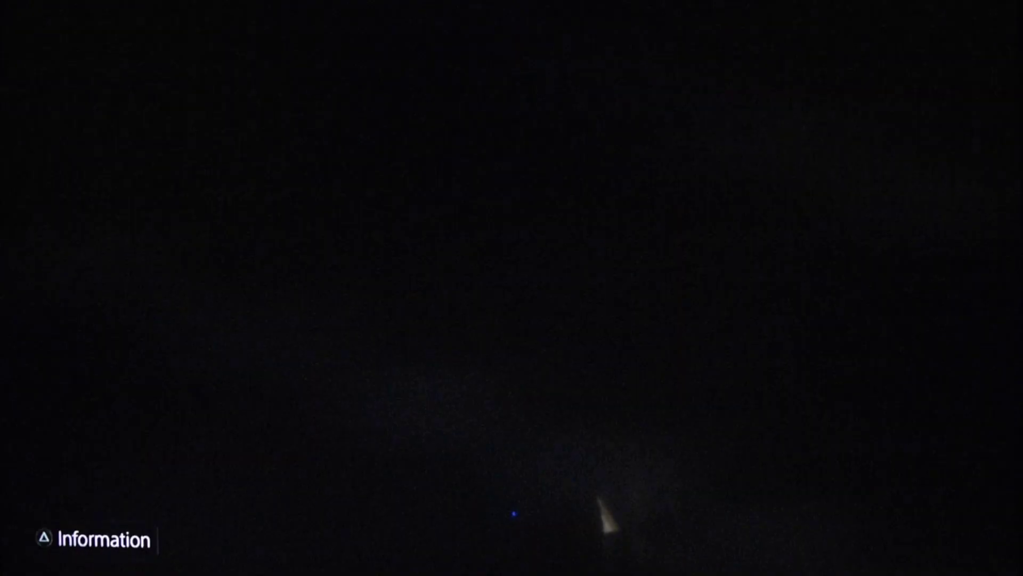
key("Escape")
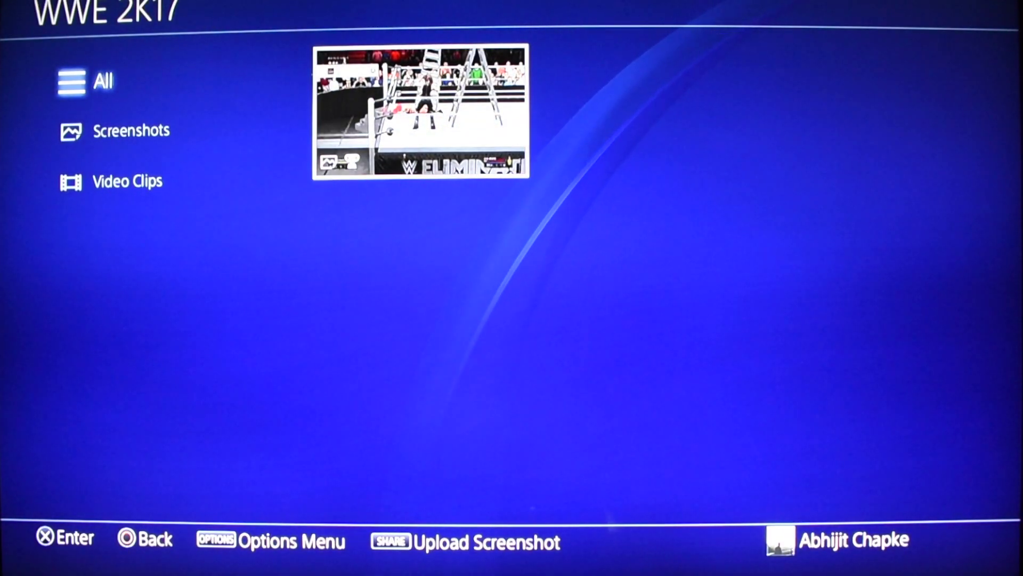
key("Menu")
key("Down")
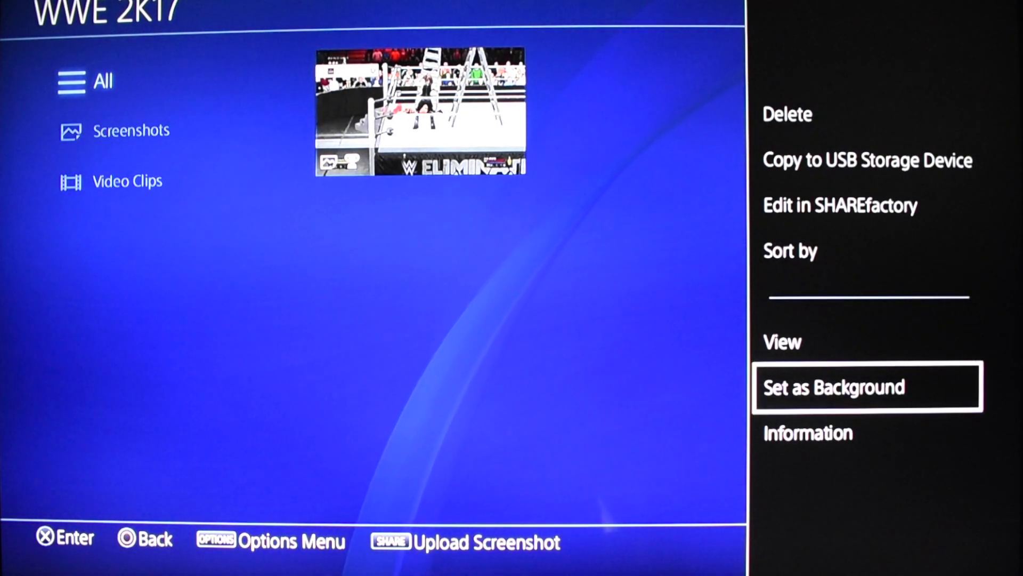
key("Return")
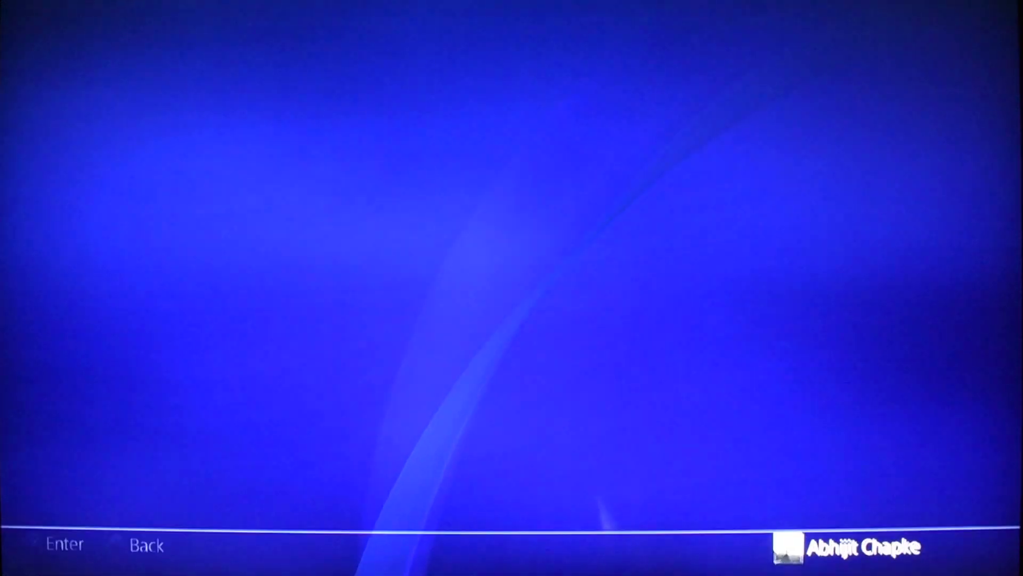
key("Down")
key("Down")
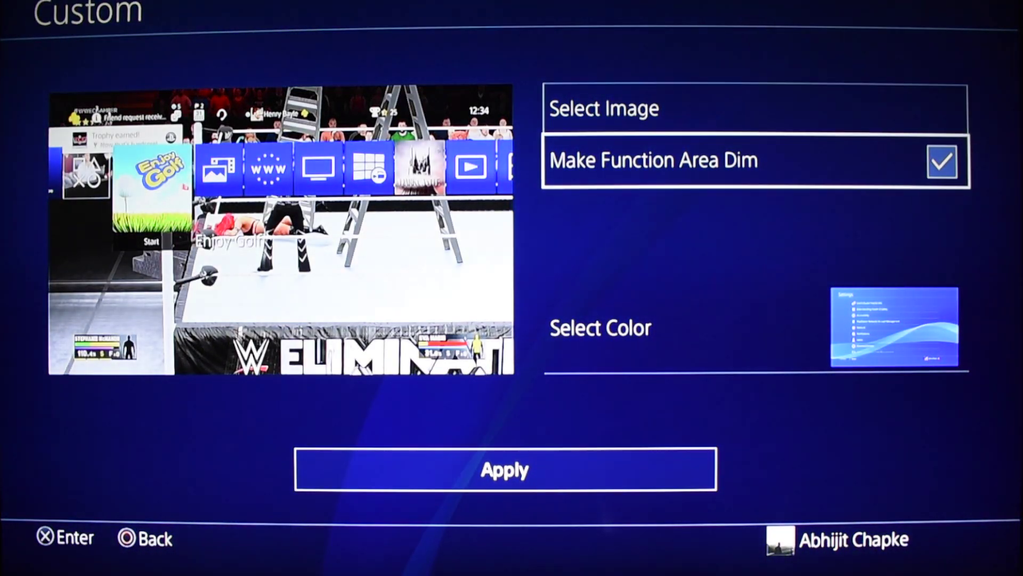
key("Up")
key("Down")
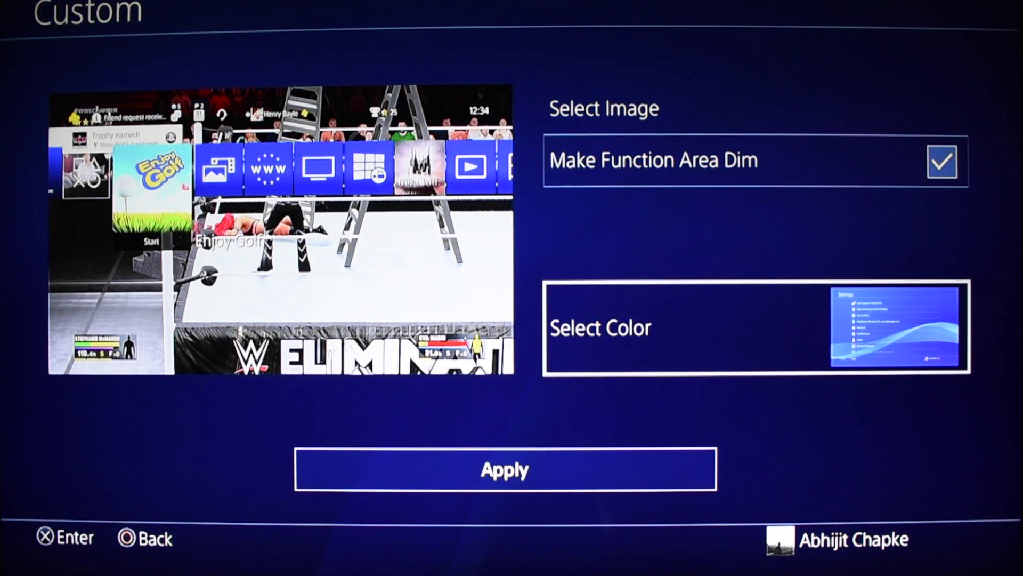
key("Up")
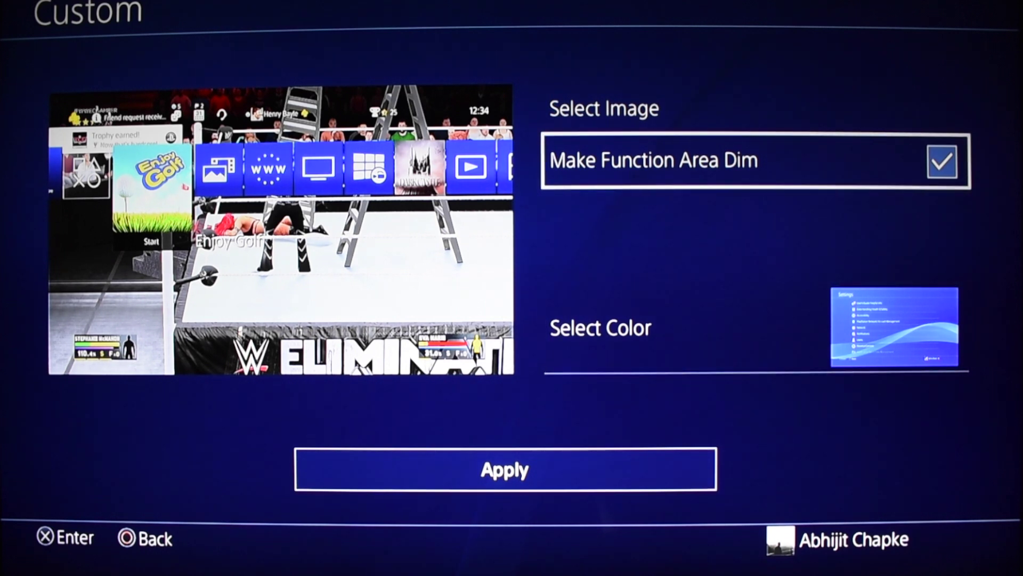
key("Down")
key("Down")
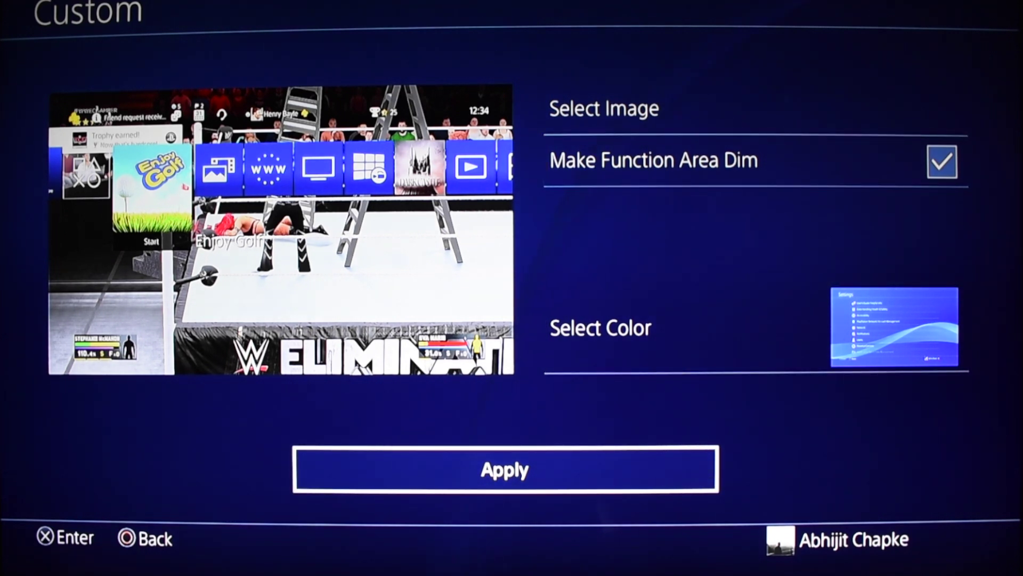
key("Up")
key("Up")
key("Up")
key("Down")
key("Down")
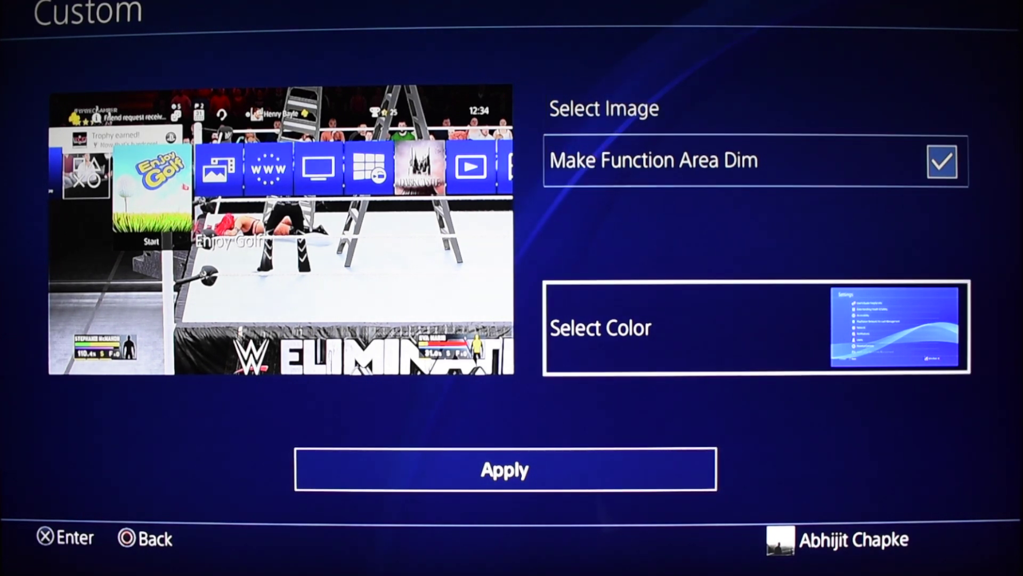
key("Return")
key("Right")
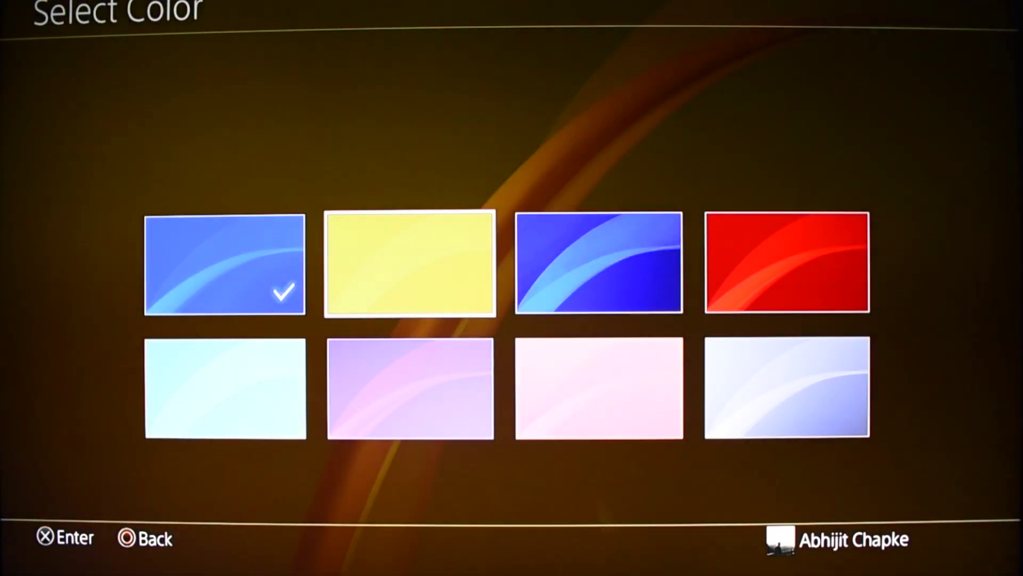
key("Right")
key("Right")
key("Left")
key("Left")
key("Left")
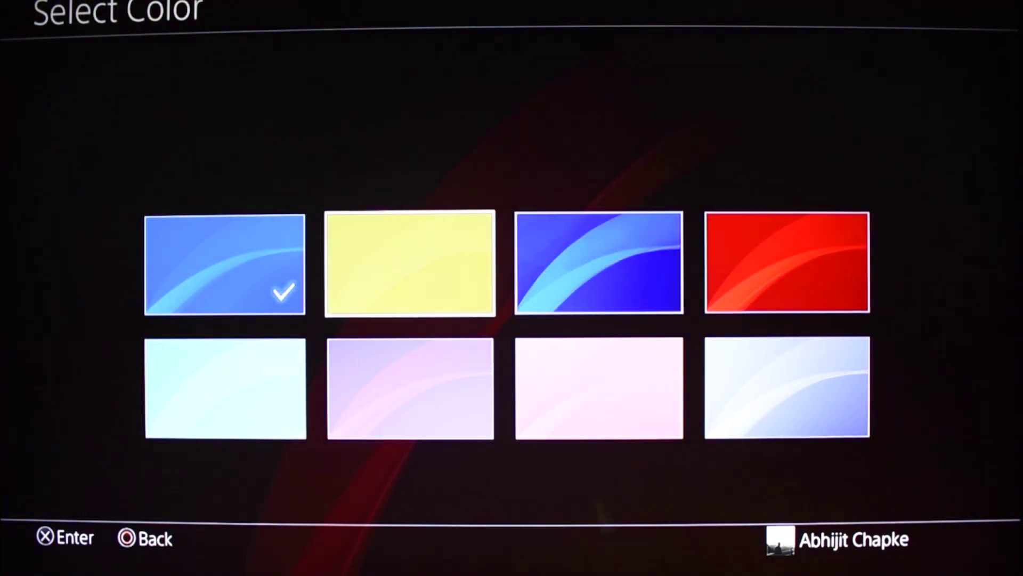
key("Down")
key("Right")
key("Left")
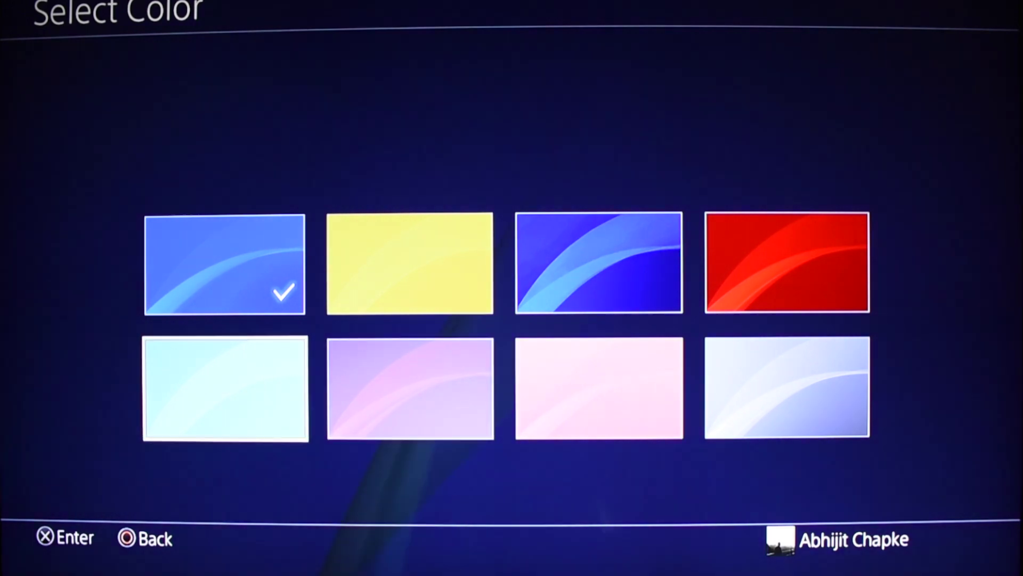
key("Escape")
key("Down")
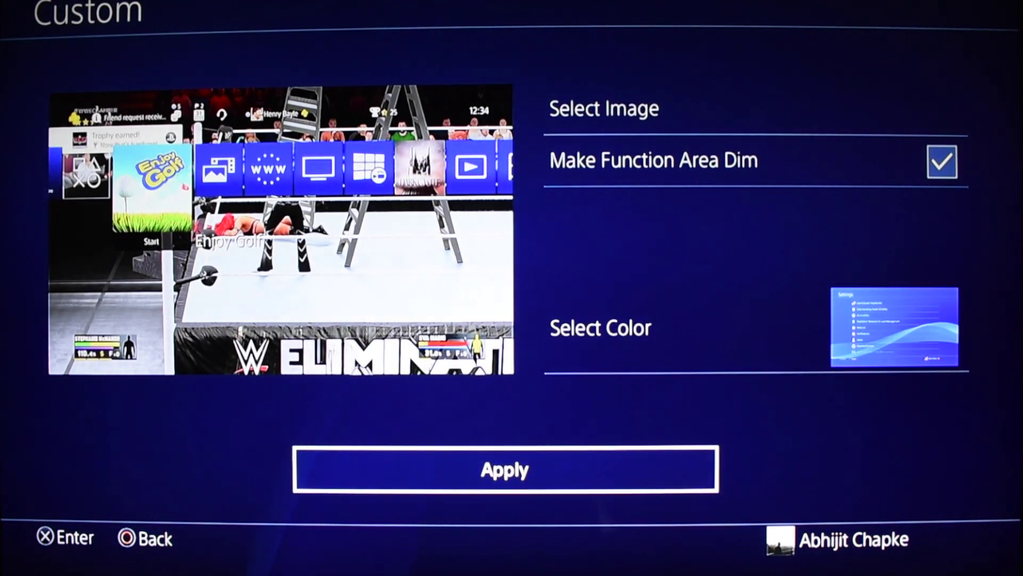
Step: Apply the custom WWE 2K17 ladder-match theme and wait while it processes
key("Return")
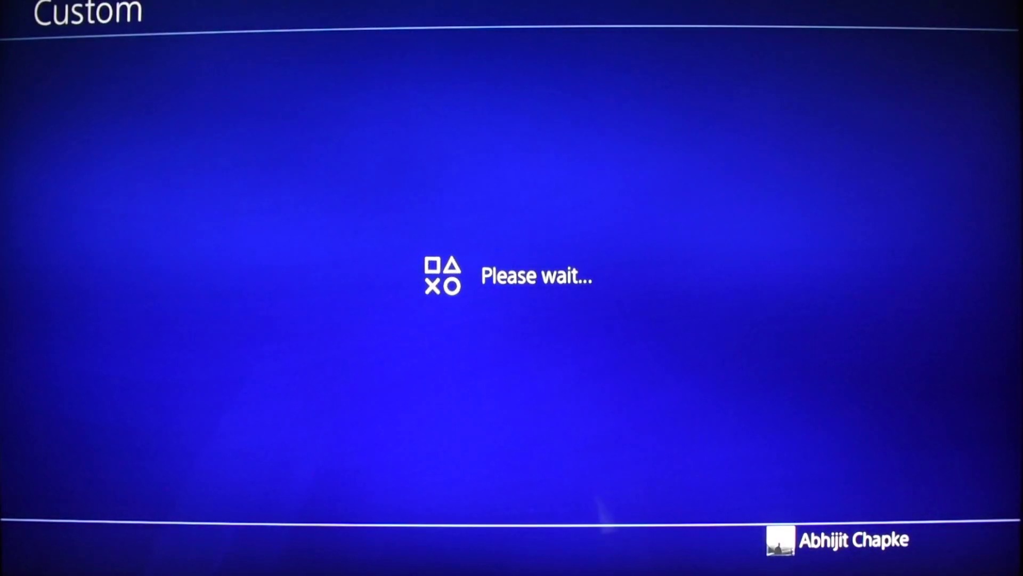